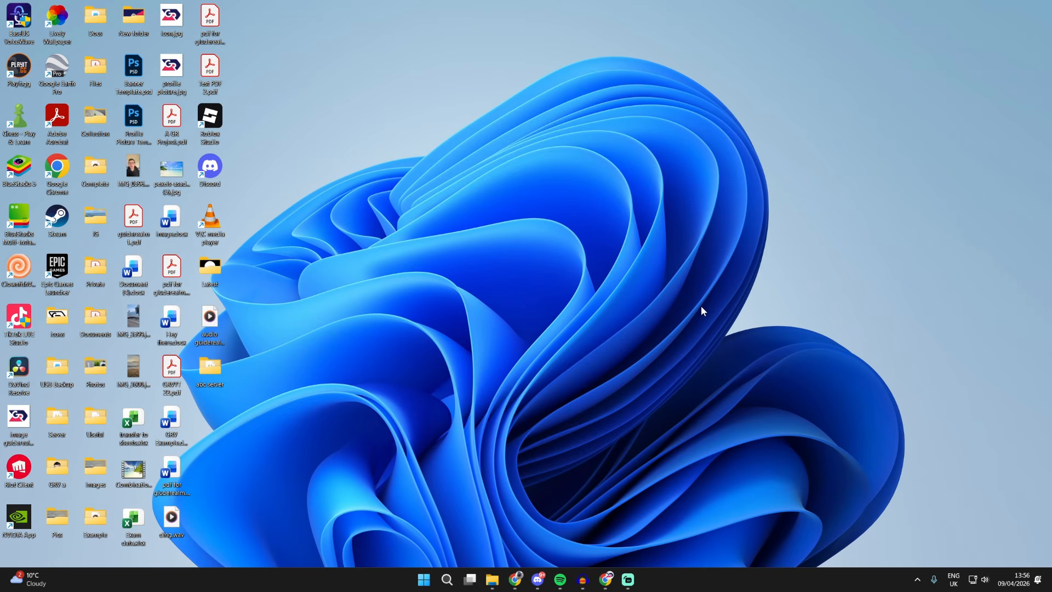
- Open the browser, search Google for "obs" and go to the official OBS Studio website
left_click(606, 580)
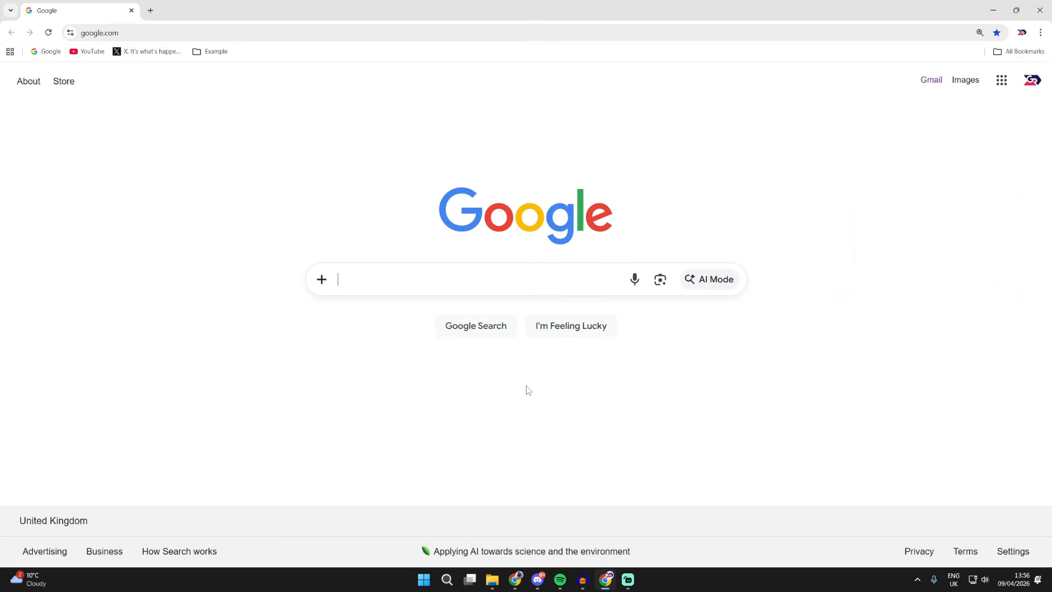
type("obs")
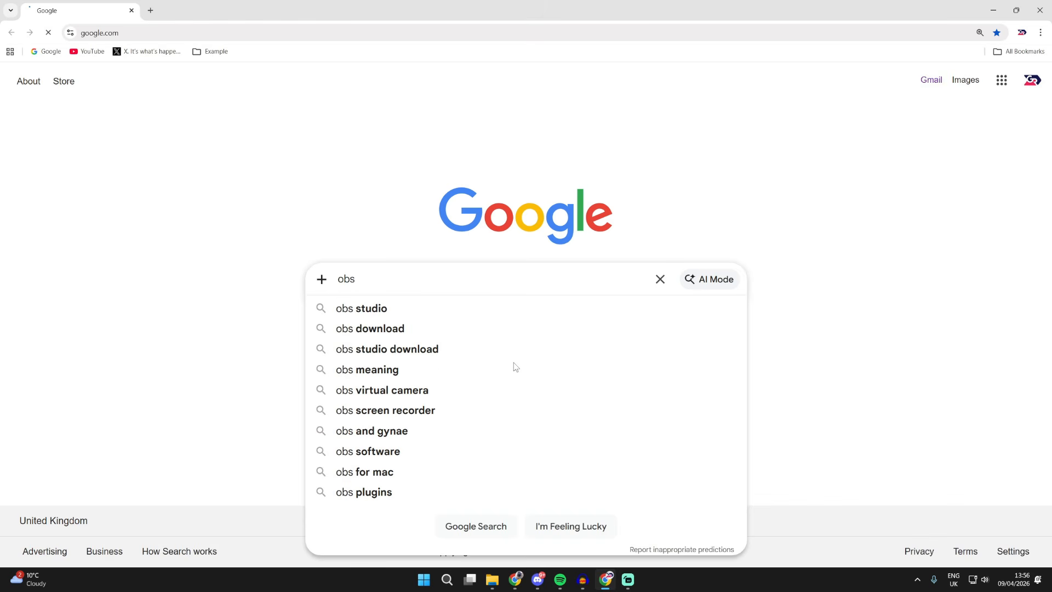
key("Return")
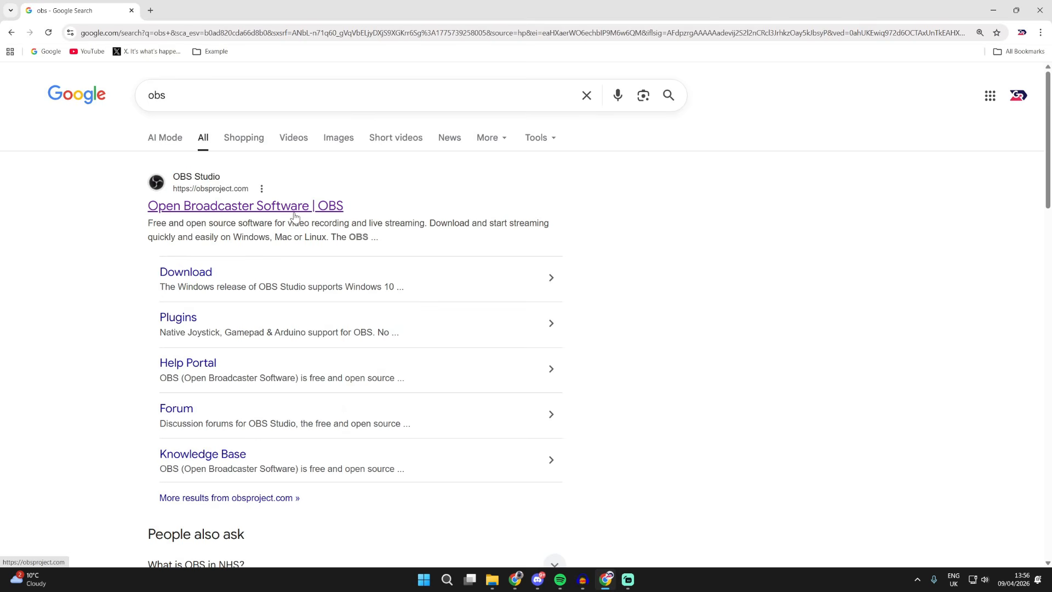
left_click(233, 211)
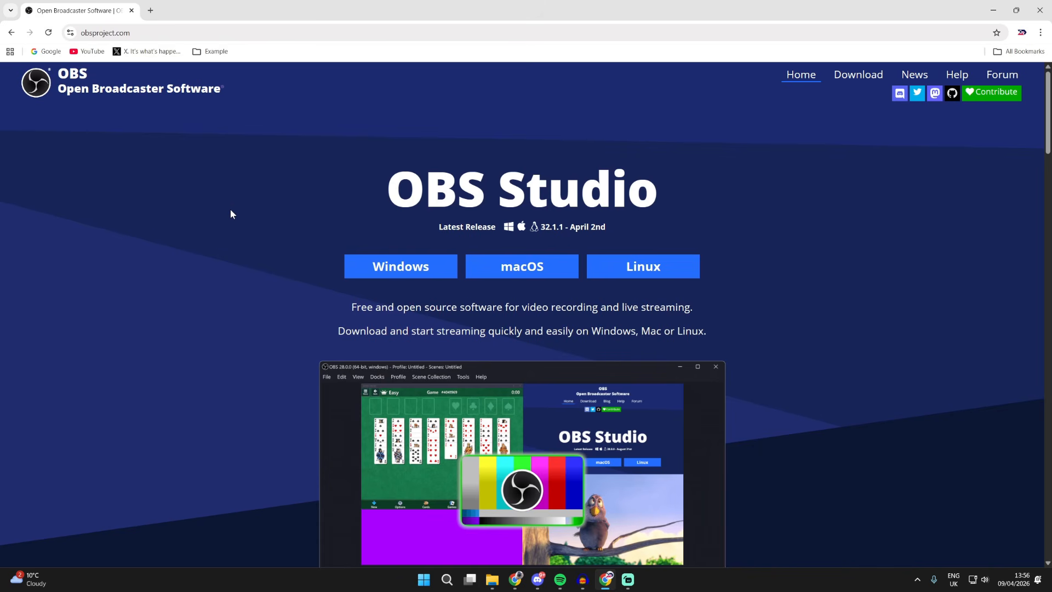
- Download the Windows installer of OBS Studio, allow the blocked download, and minimise the browser
left_click(384, 270)
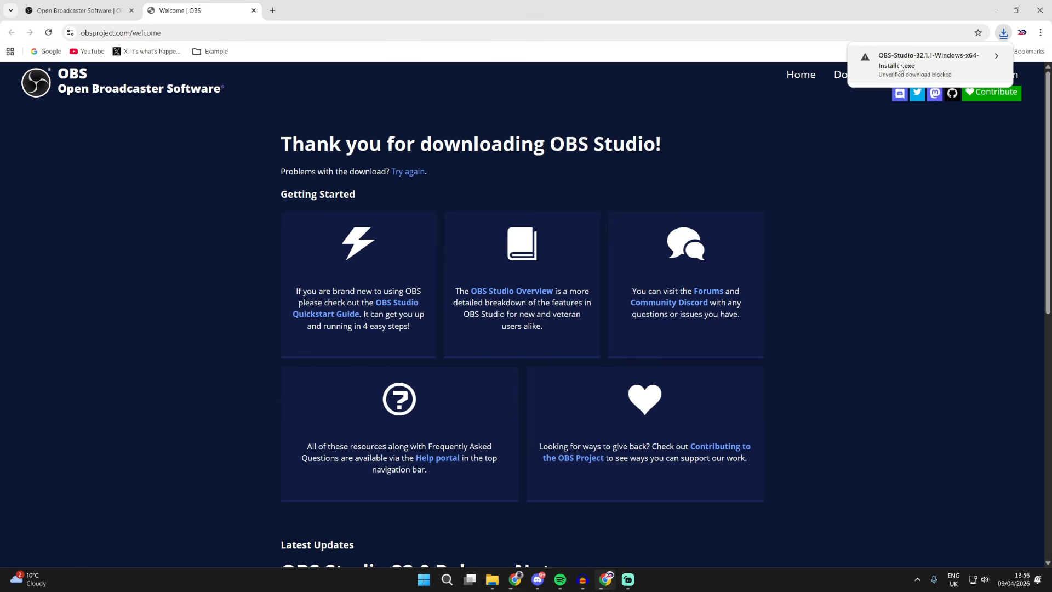
left_click(900, 67)
left_click(952, 120)
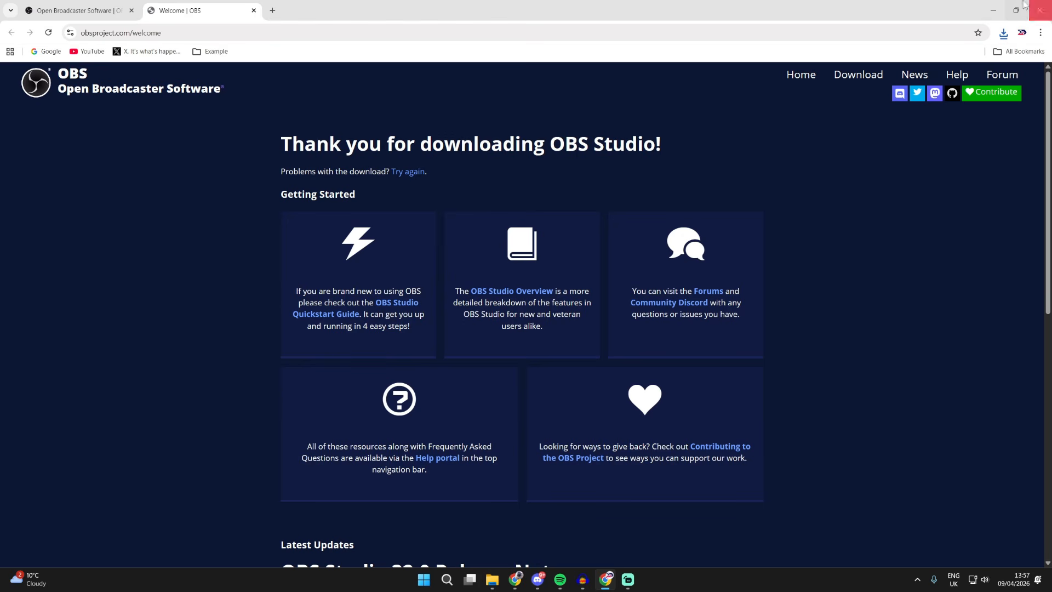
left_click(994, 10)
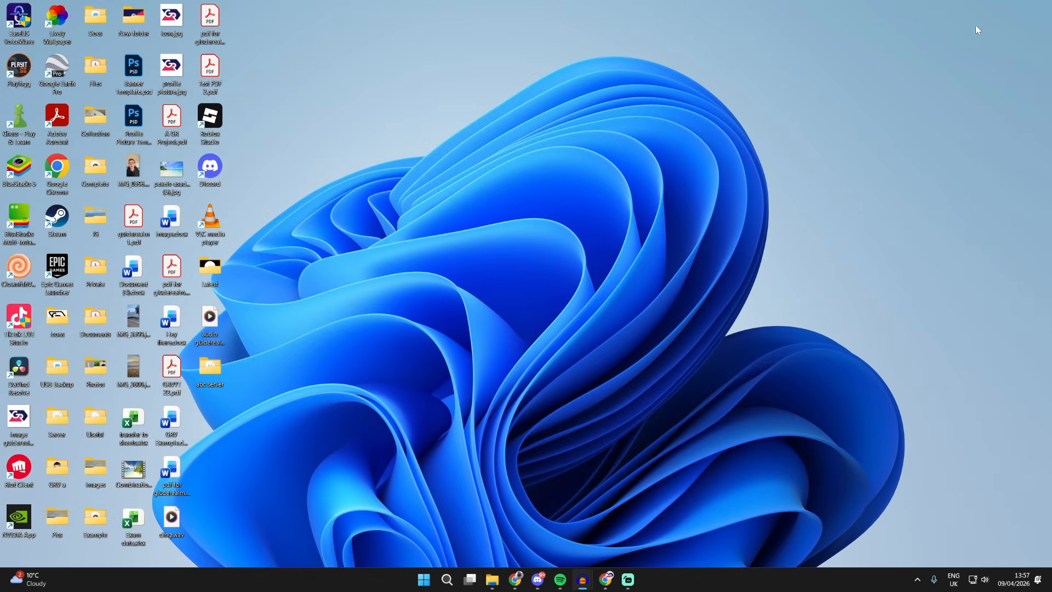
- Open the Downloads folder in File Explorer and run OBS-Studio-32.1.1-Windows-x64-Installer.exe
right_click(493, 582)
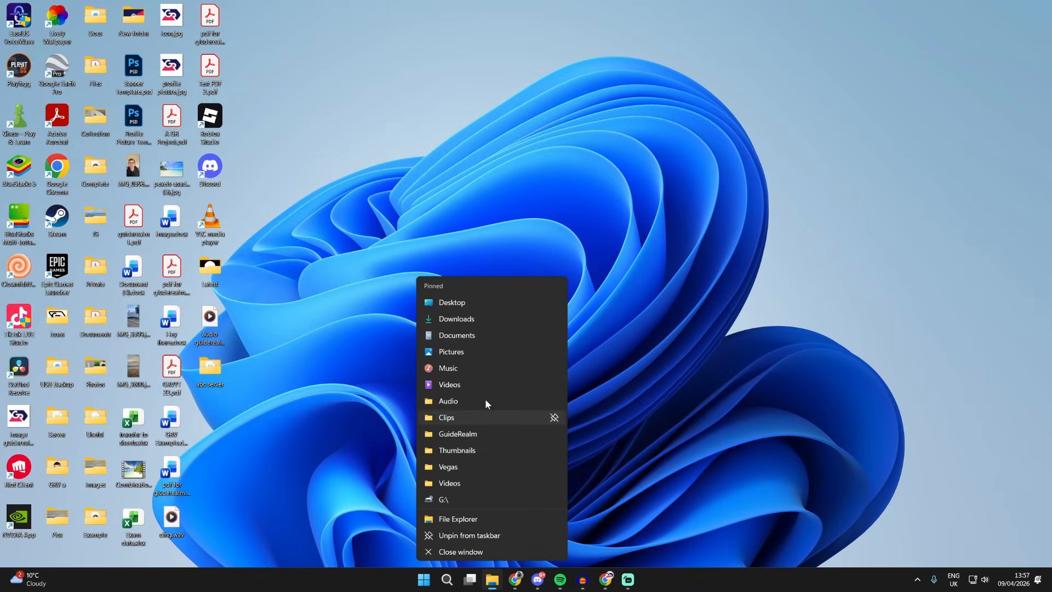
left_click(472, 321)
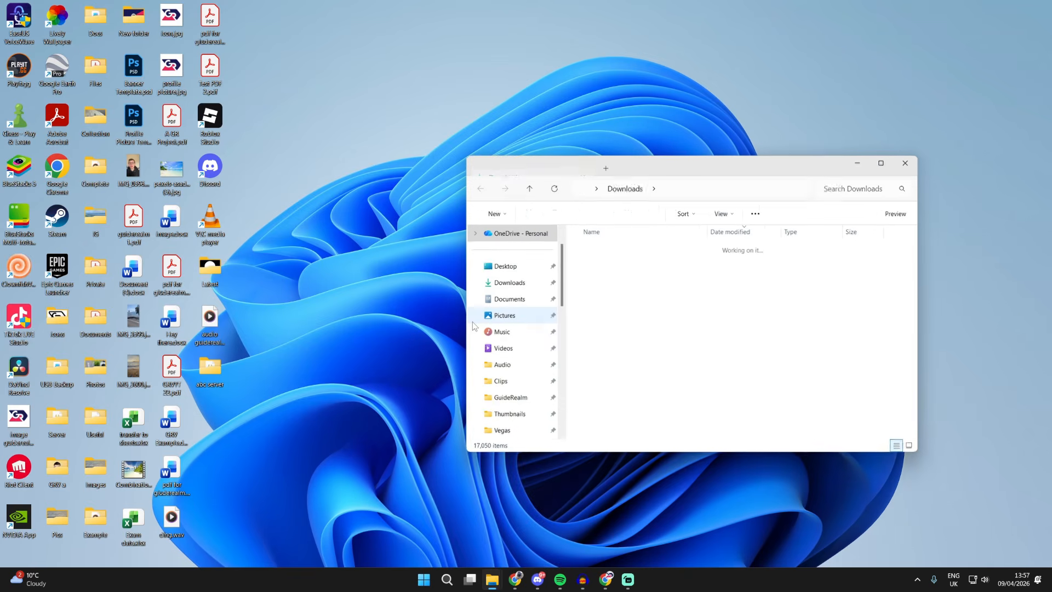
left_click(500, 284)
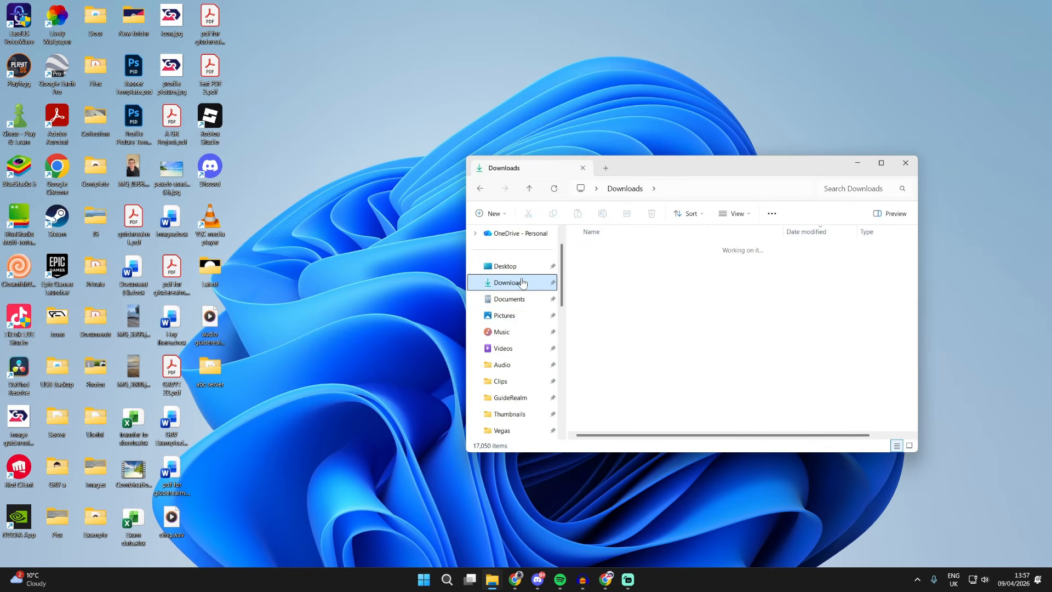
left_click(651, 262)
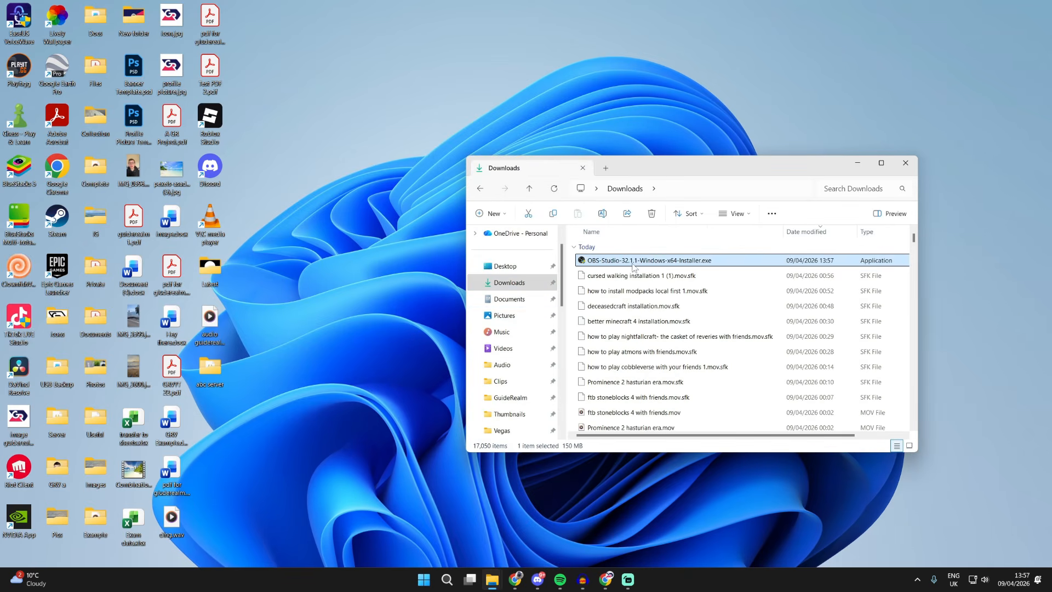
double_click(650, 261)
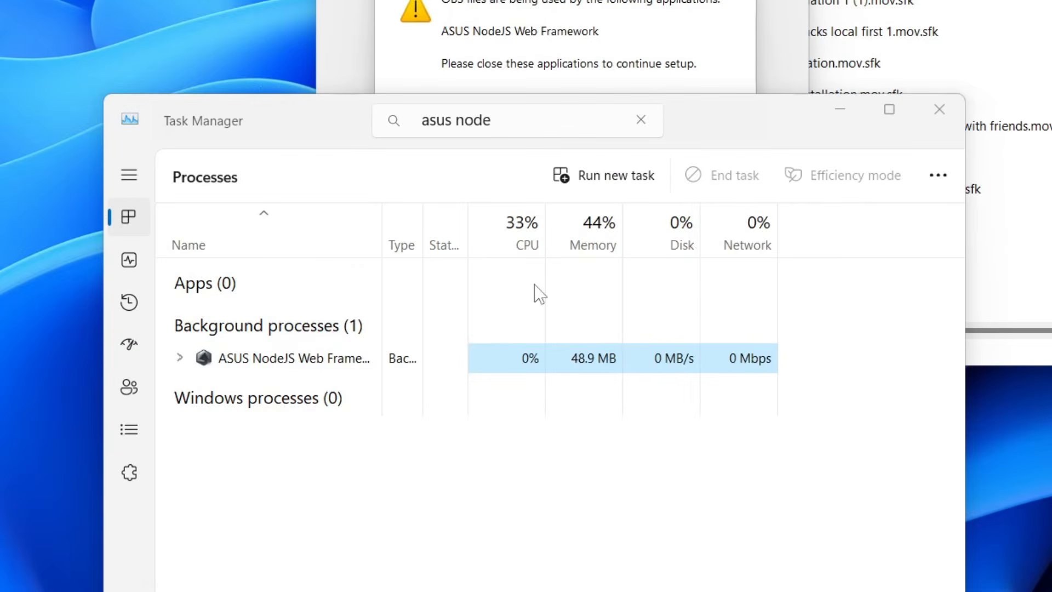
- End the ASUS NodeJS Web Framework background processes in Task Manager that block the OBS setup
left_click(535, 359)
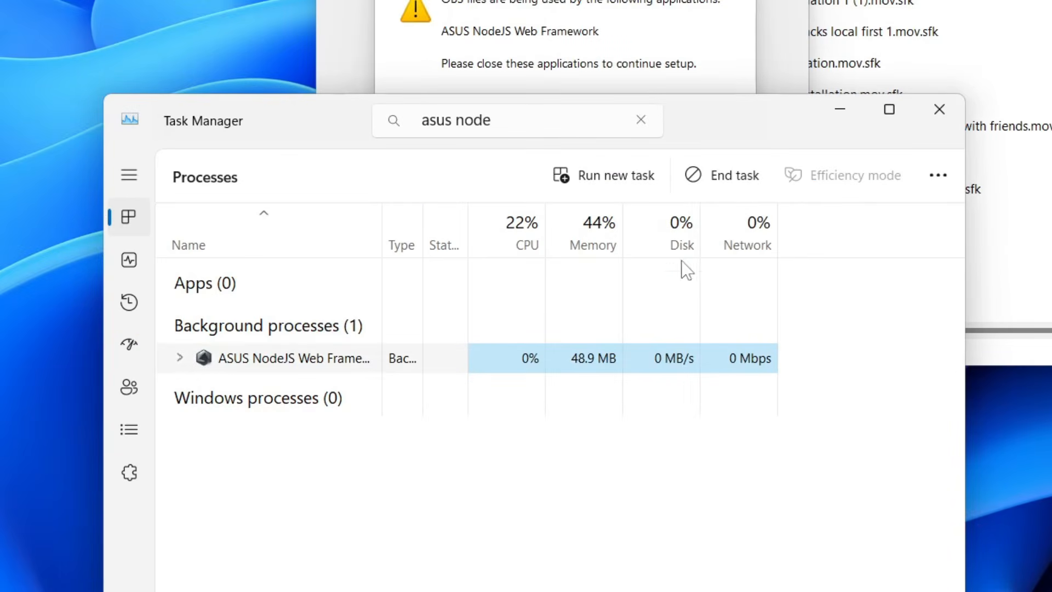
left_click(718, 181)
right_click(471, 366)
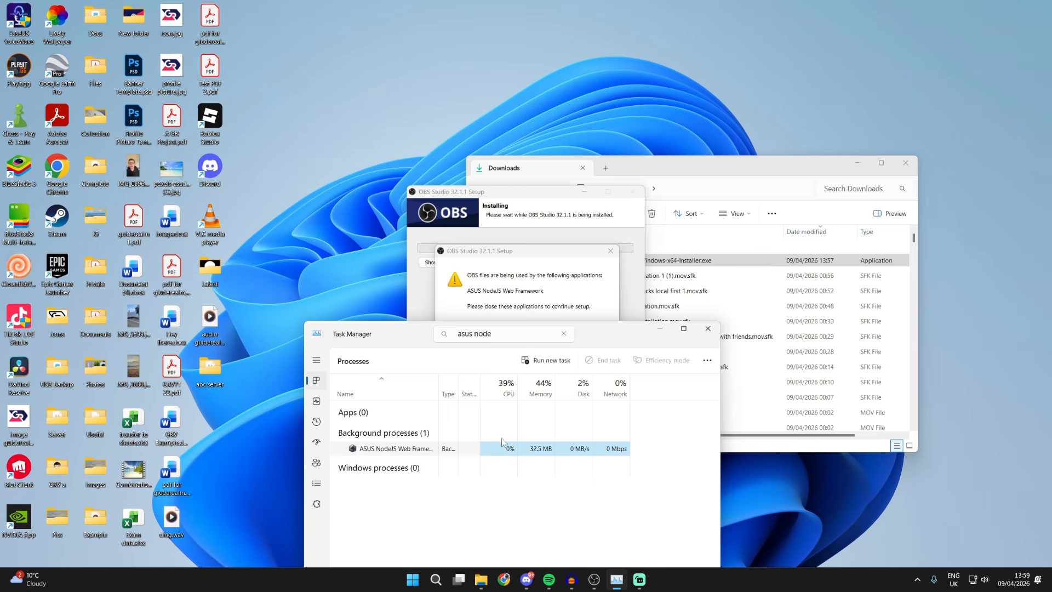
right_click(484, 453)
left_click(516, 350)
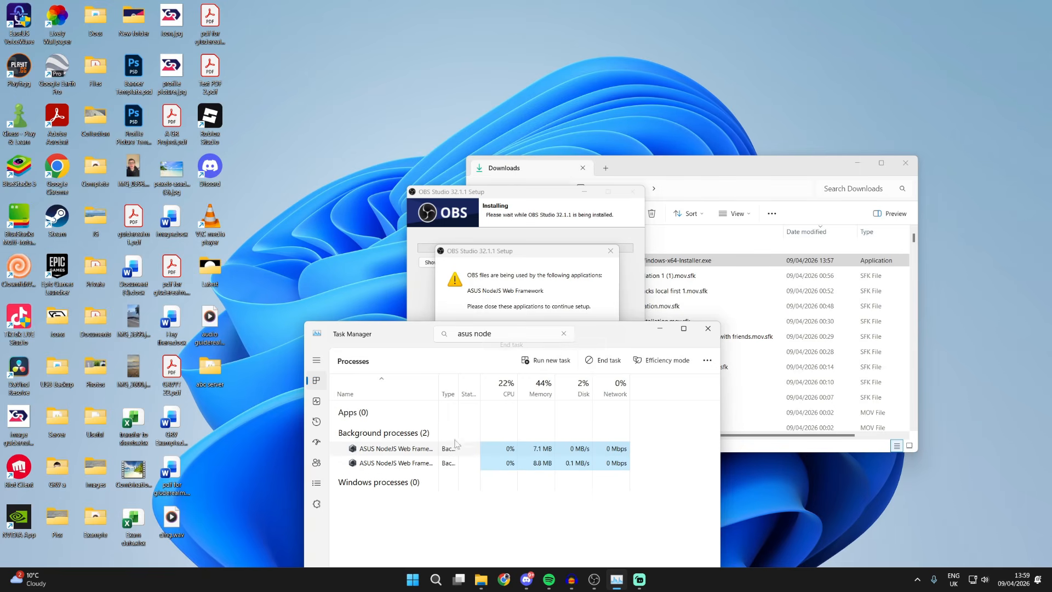
right_click(447, 451)
left_click(481, 458)
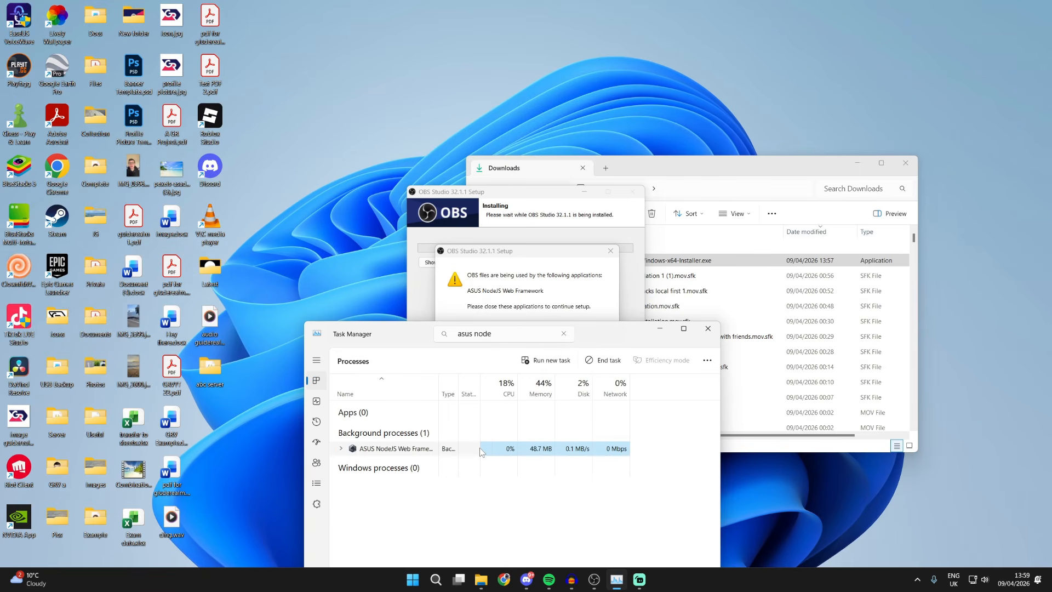
right_click(482, 453)
left_click(508, 306)
left_click(507, 307)
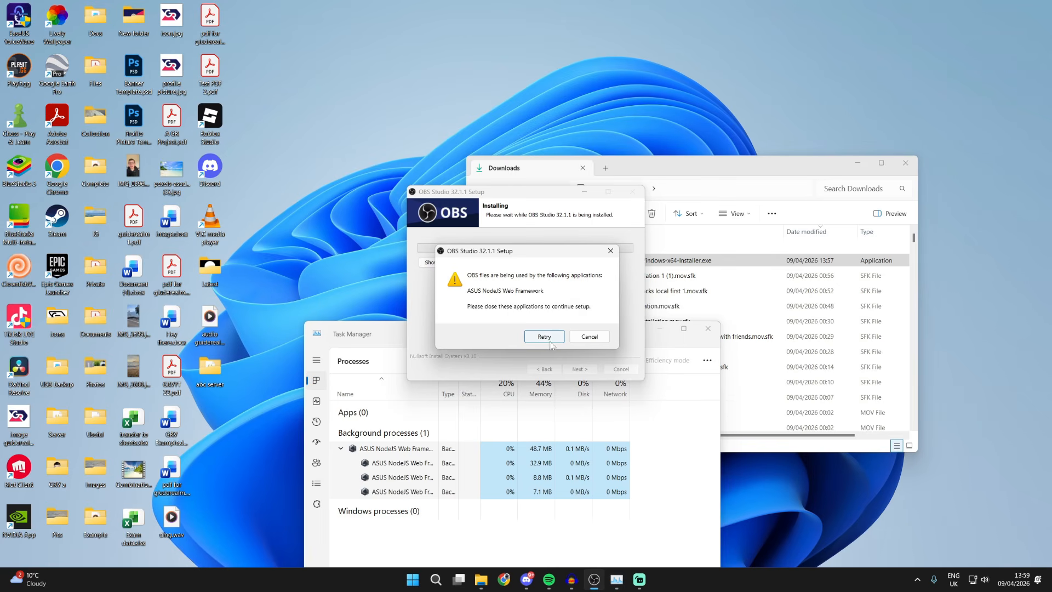
- Retry the installation, close Task Manager, finish setup with Launch OBS Studio 32.1.1 enabled, and close the Downloads window
left_click(551, 336)
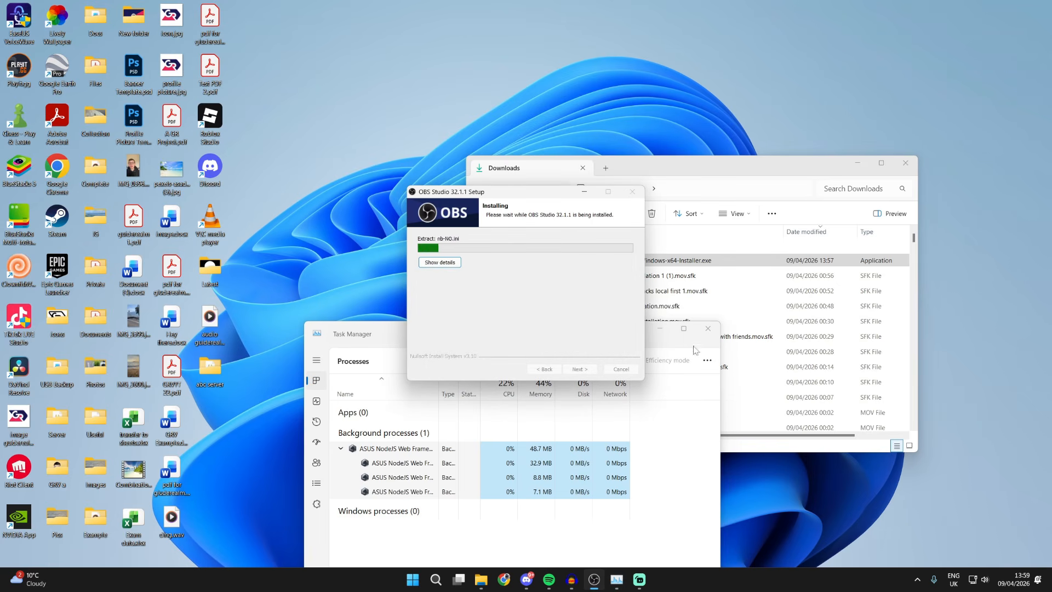
left_click(708, 331)
left_click(708, 331)
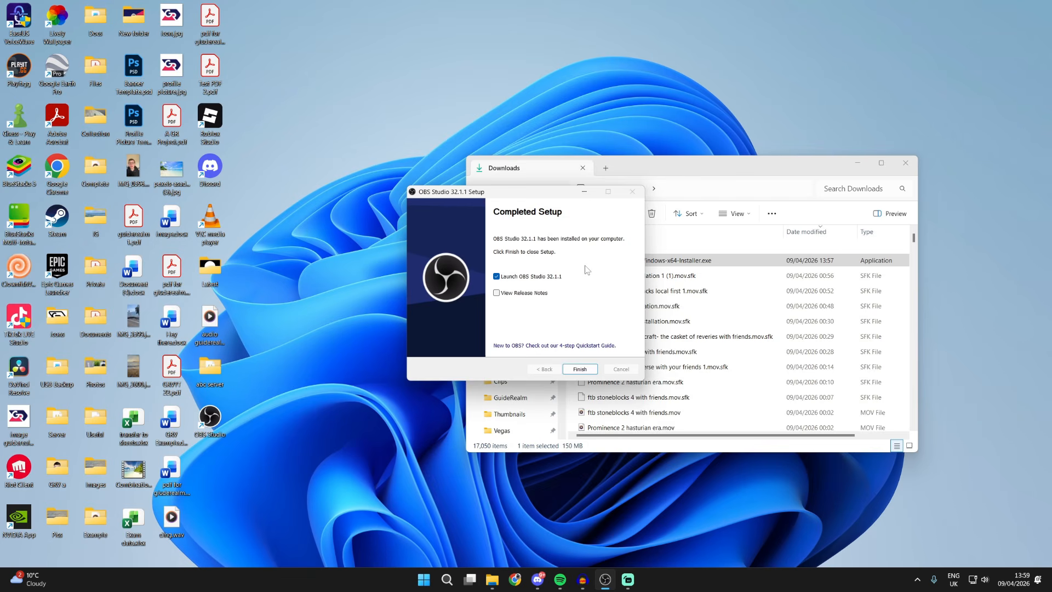
left_click(580, 369)
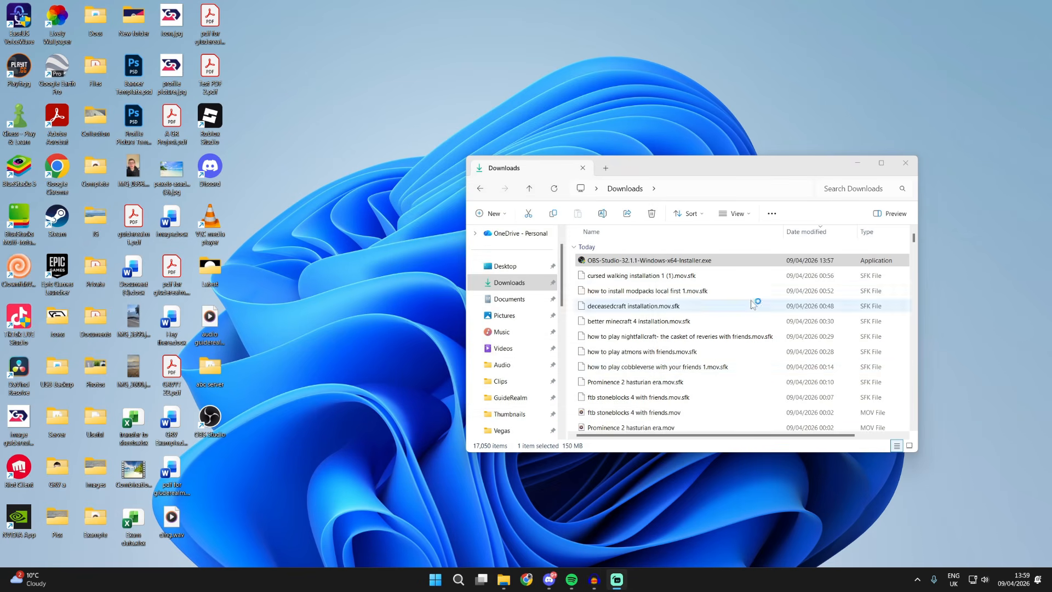
left_click(899, 163)
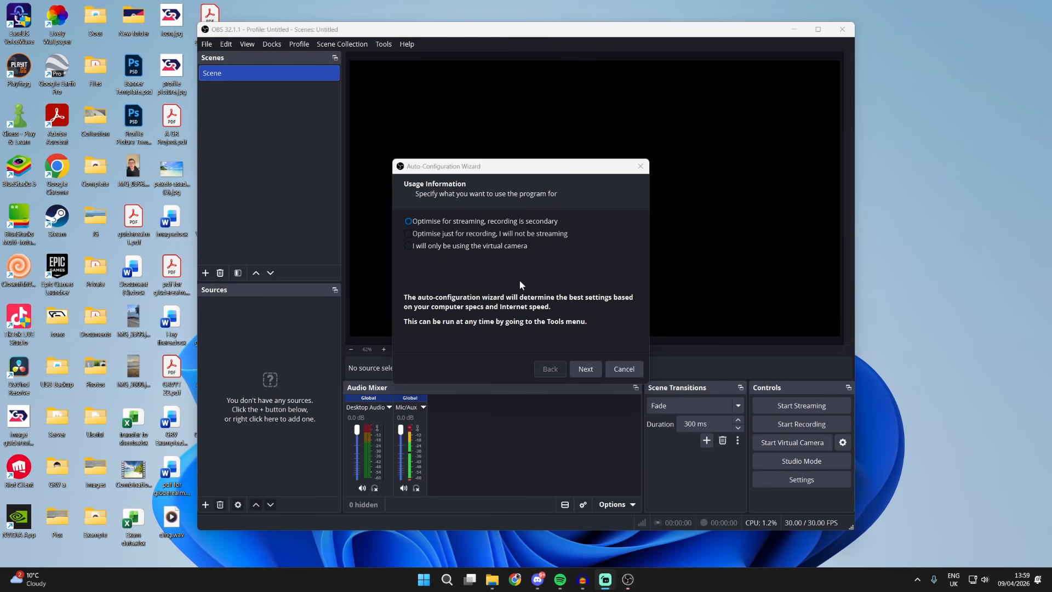
- Choose "Optimise just for recording, I will not be streaming" in the Auto-Configuration Wizard and continue to the video settings
left_click(462, 172)
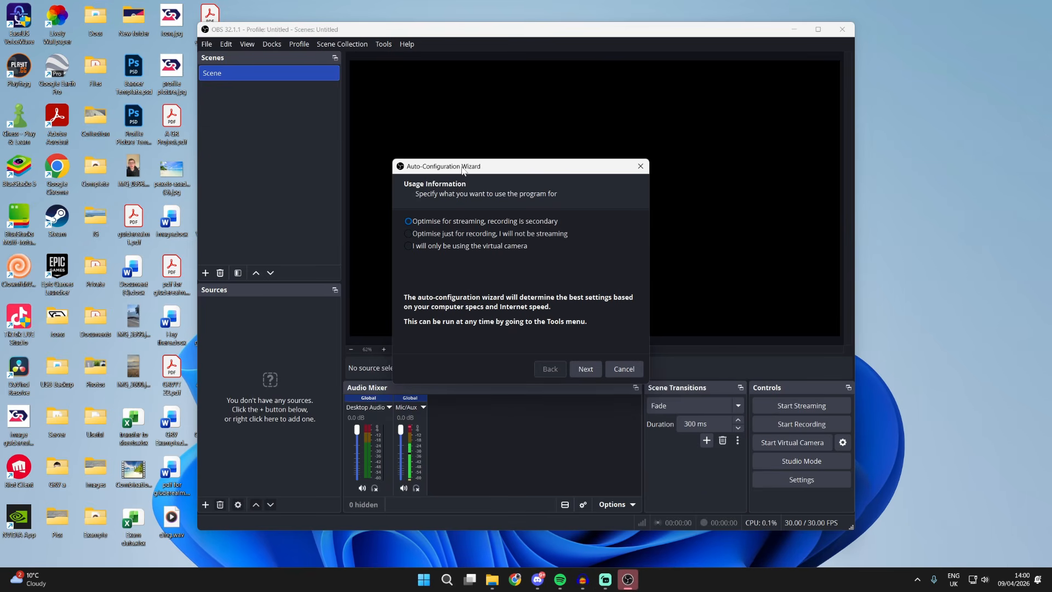
left_click(461, 236)
left_click(578, 370)
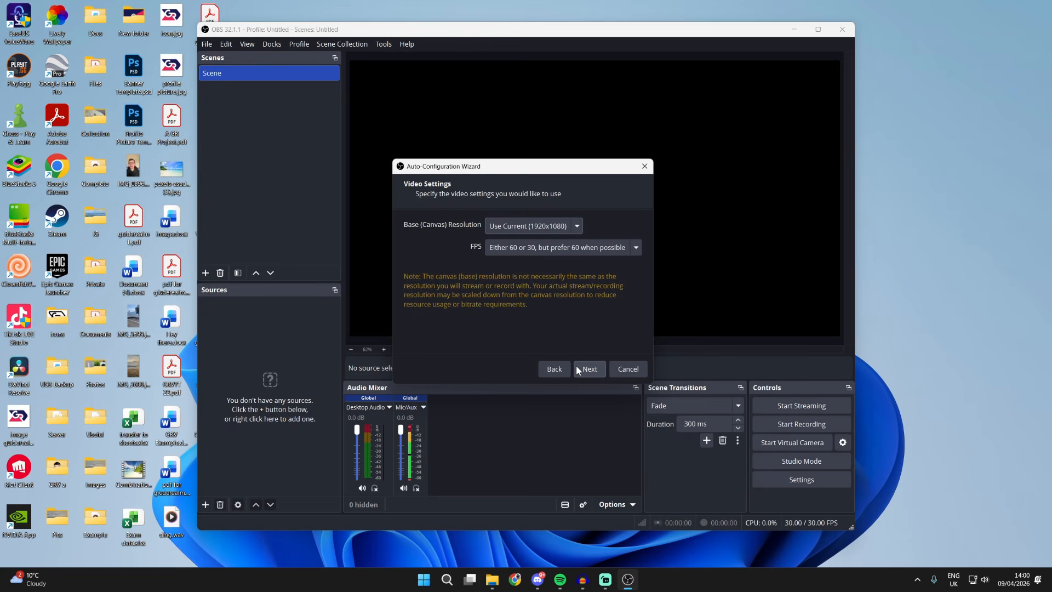
- Set the base canvas resolution to Display 1 (2560x1440) and FPS to 60, then apply the wizard's settings
left_click(501, 226)
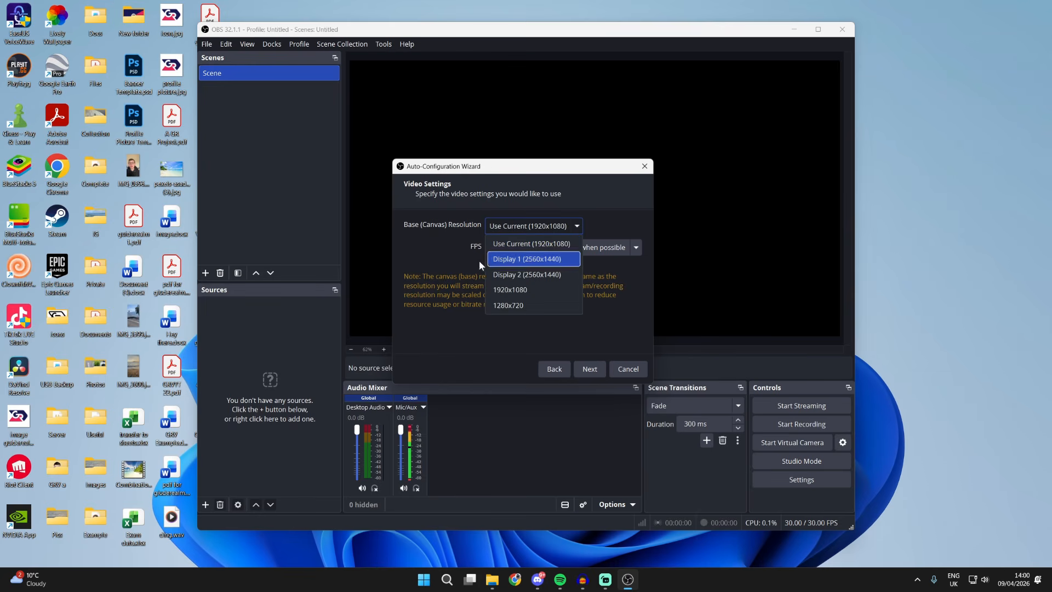
left_click(542, 260)
left_click(520, 248)
left_click(506, 327)
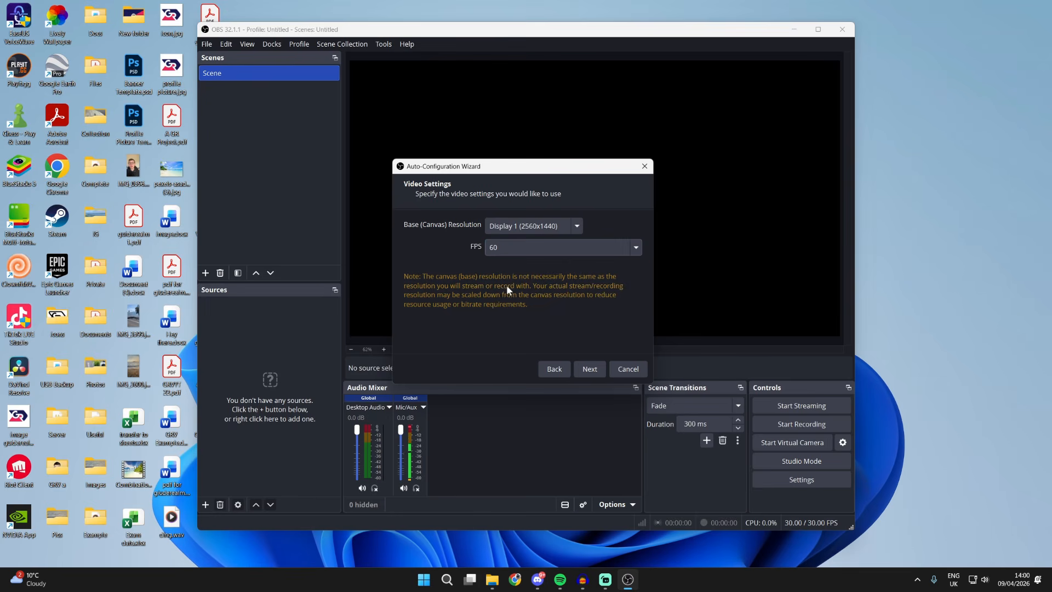
left_click(583, 370)
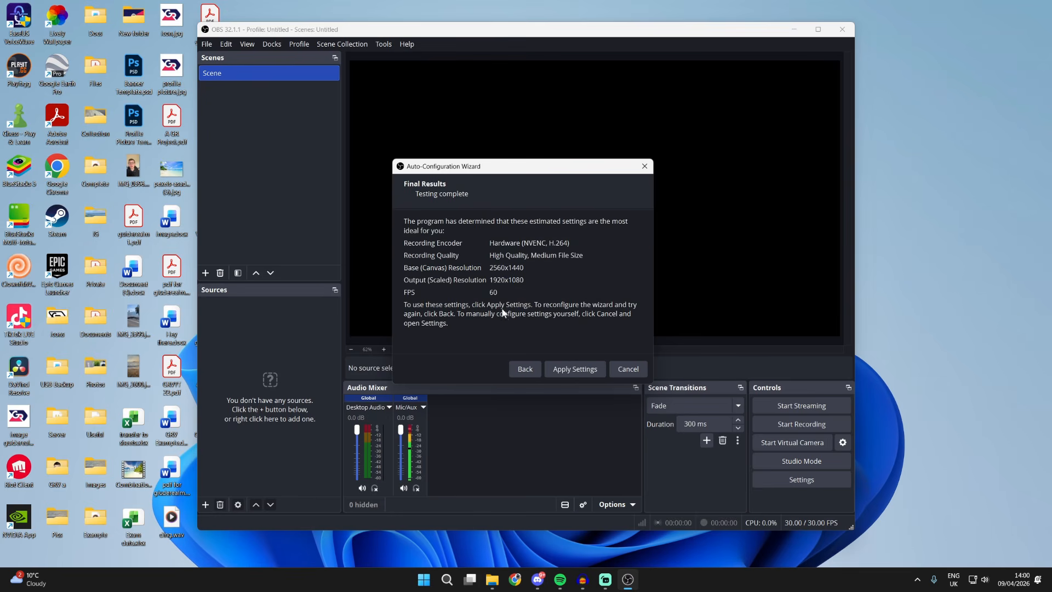
left_click(577, 370)
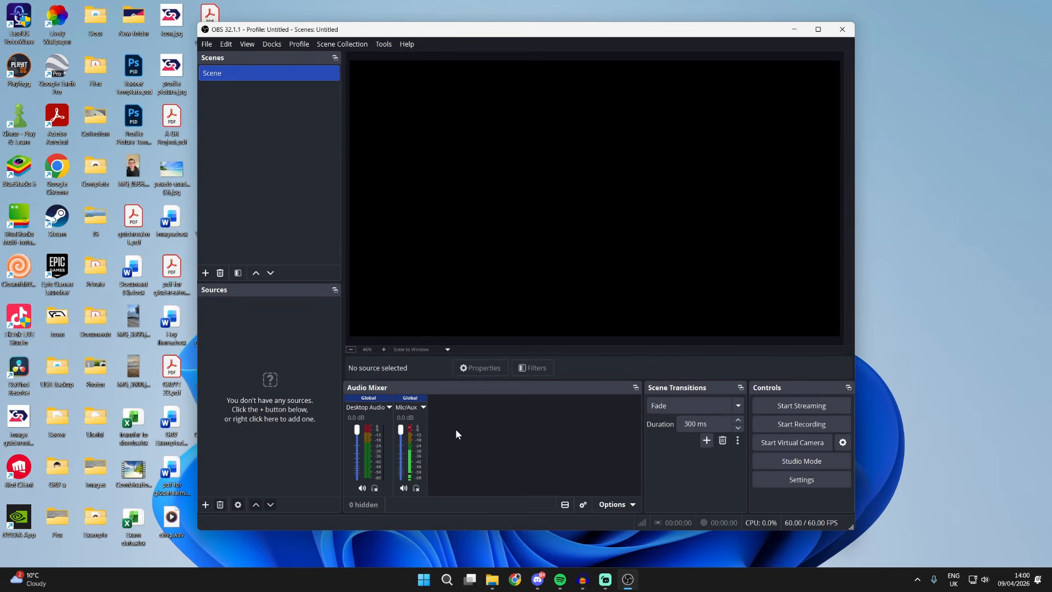
- Shrink the OBS window and move it towards the middle of the desktop
left_click_drag(852, 527, 702, 420)
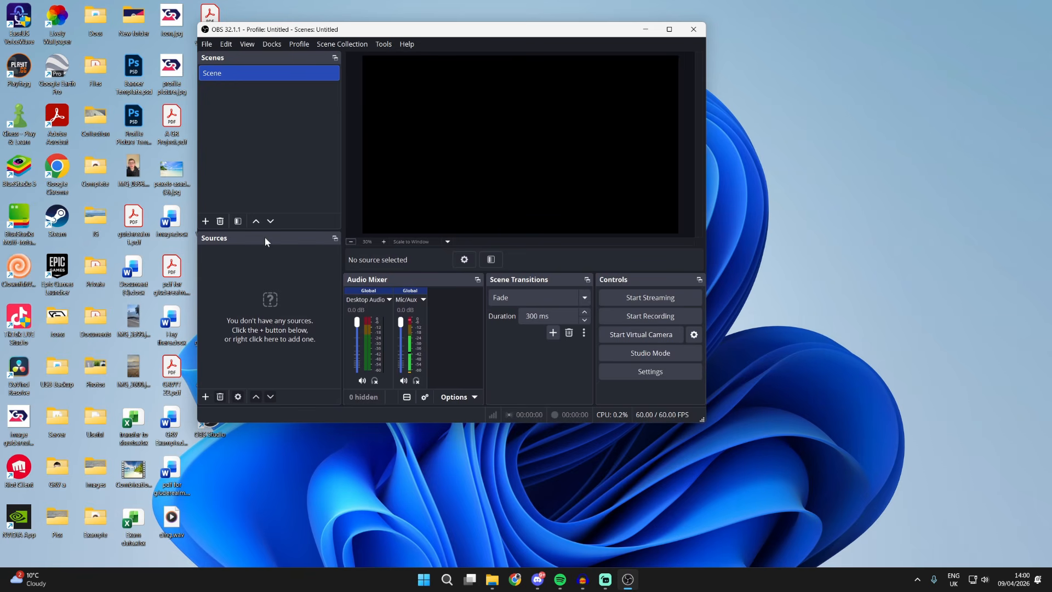
left_click_drag(398, 279, 398, 274)
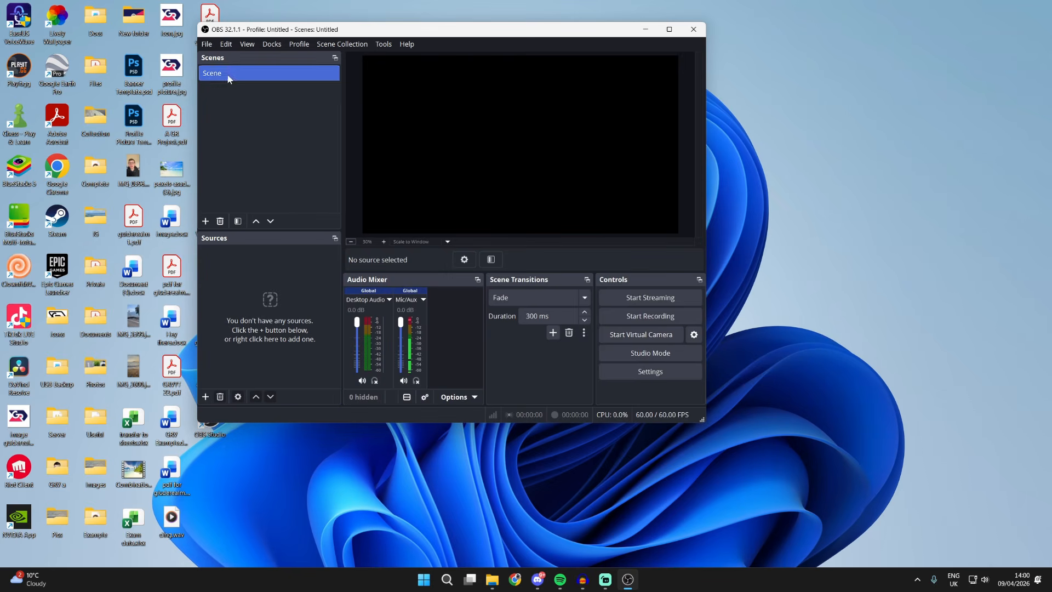
mouse_move(231, 58)
left_mouse_down()
mouse_move(337, 135)
mouse_move(244, 68)
left_mouse_up()
left_click_drag(500, 30, 569, 89)
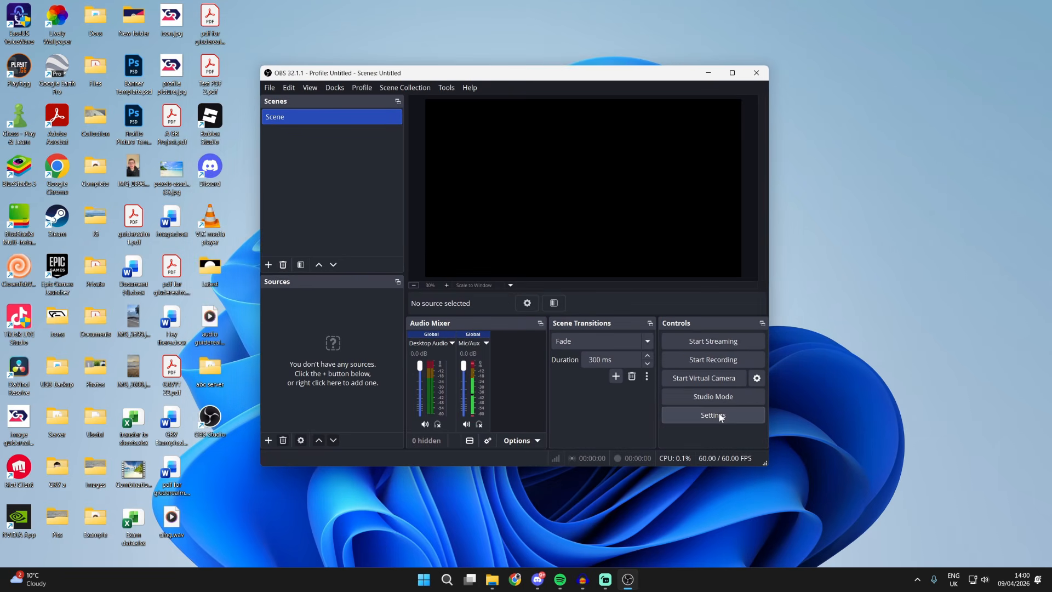
- In the audio settings, set Mic/Auxiliary Audio to Microphone (Shure MV7PLUS) and Desktop Audio to Speakers (Realtek USB Audio), and apply
left_click(718, 412)
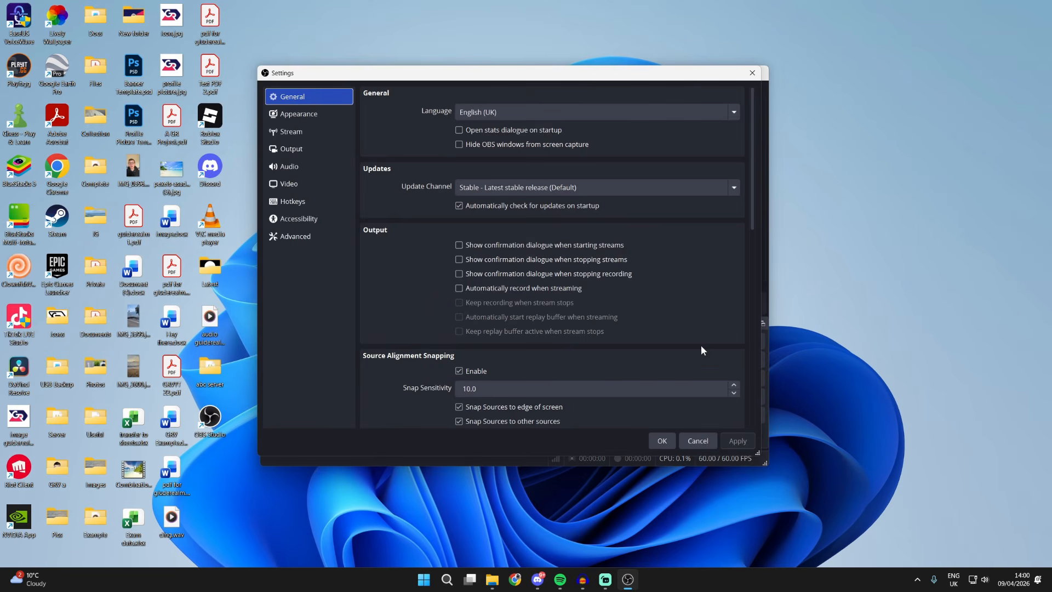
left_click(295, 168)
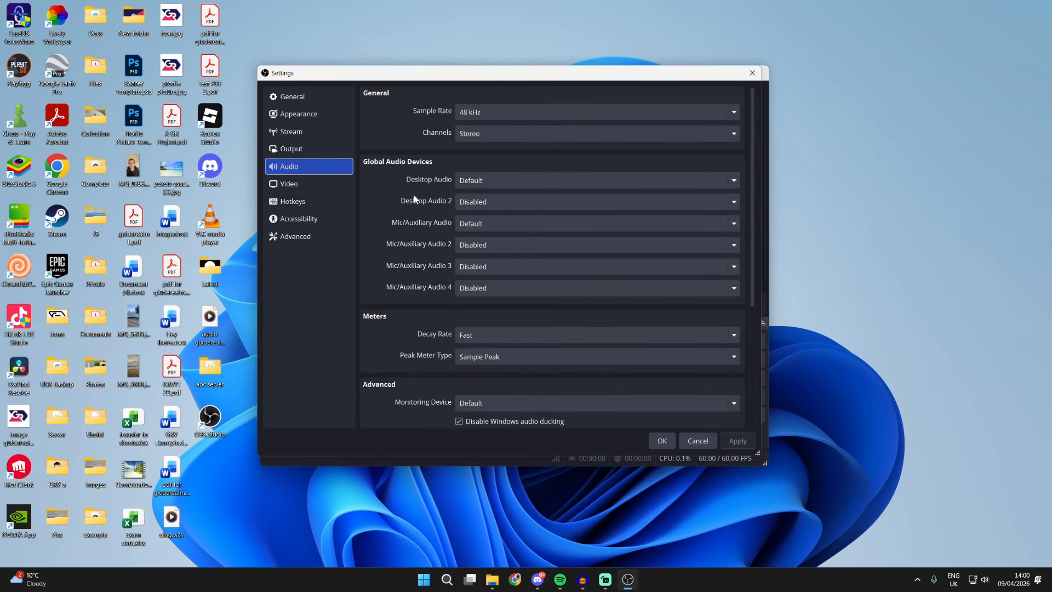
left_click(469, 222)
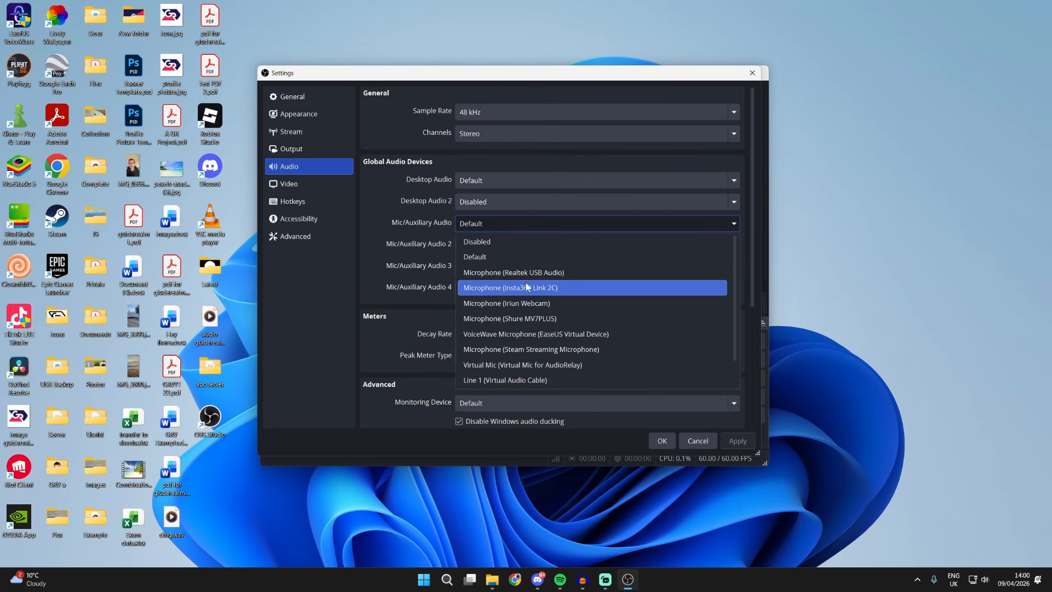
left_click(535, 318)
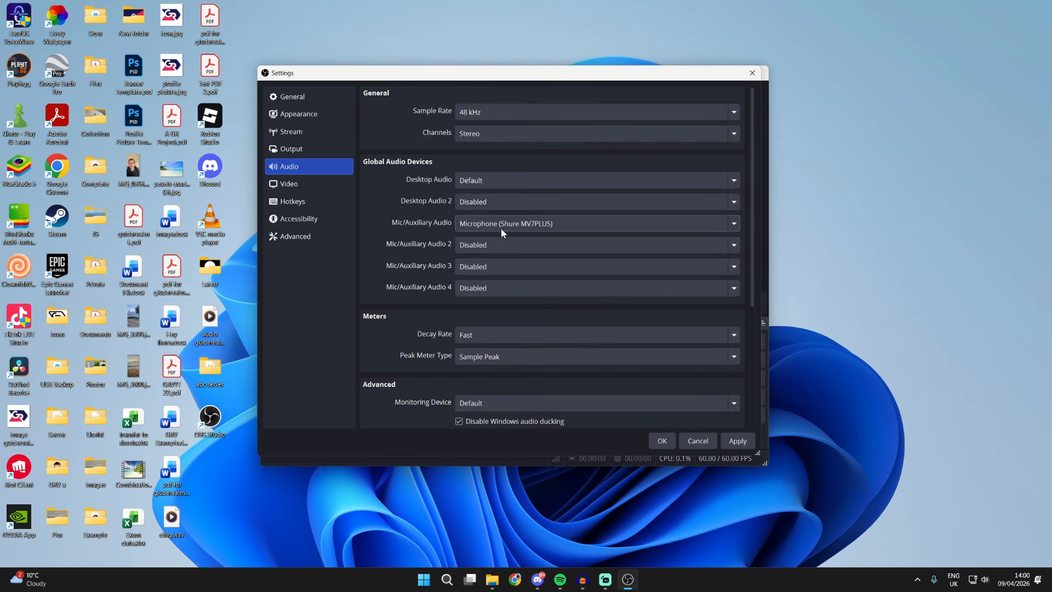
left_click(469, 181)
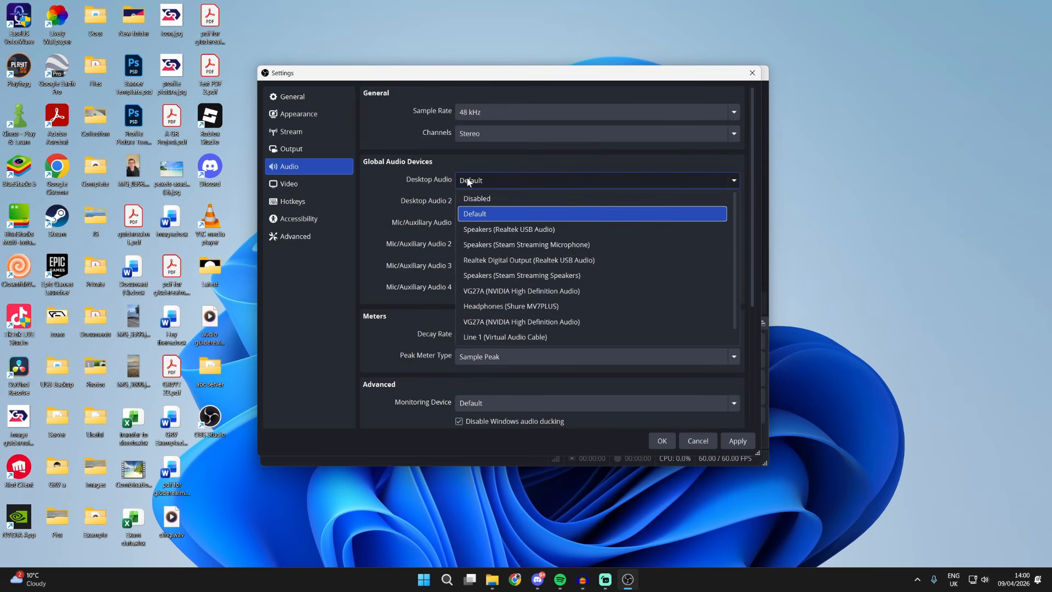
left_click(509, 229)
left_click(730, 442)
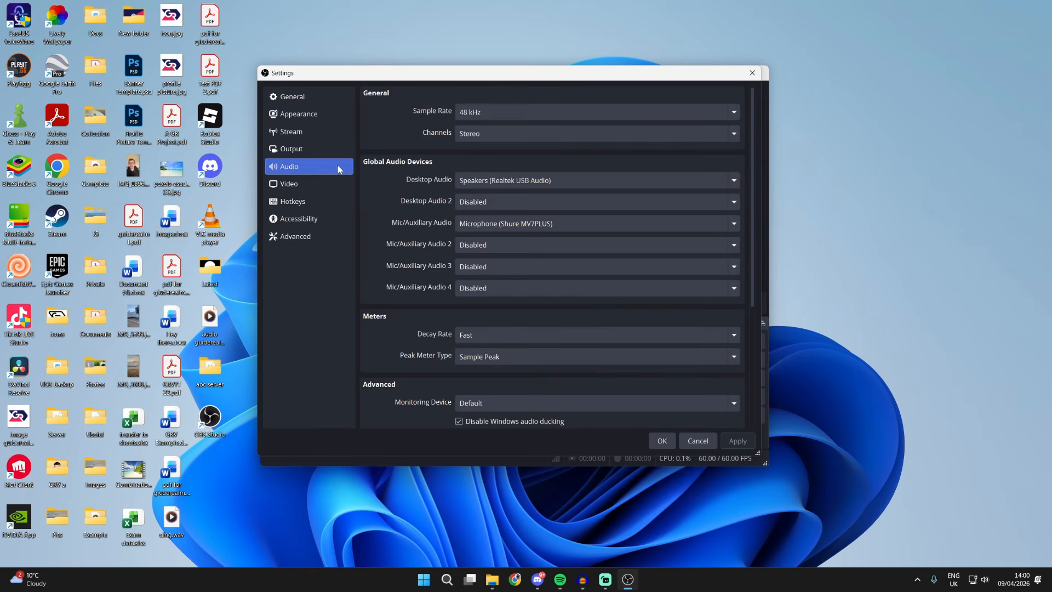
- Review the Video and Stream settings, choose the Simple output mode in the Output settings, and accept the settings
left_click(292, 188)
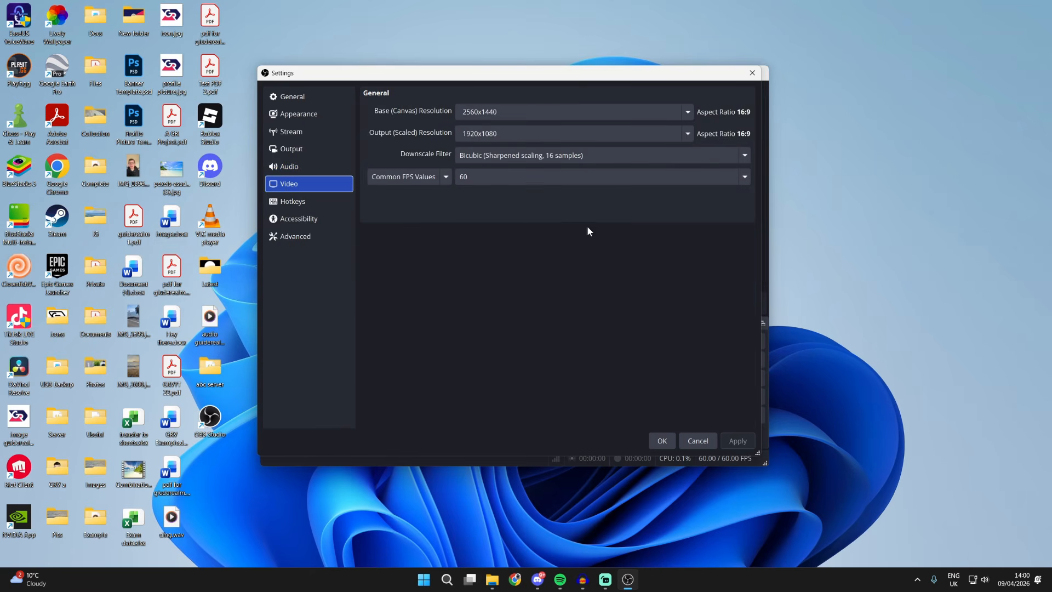
left_click(316, 136)
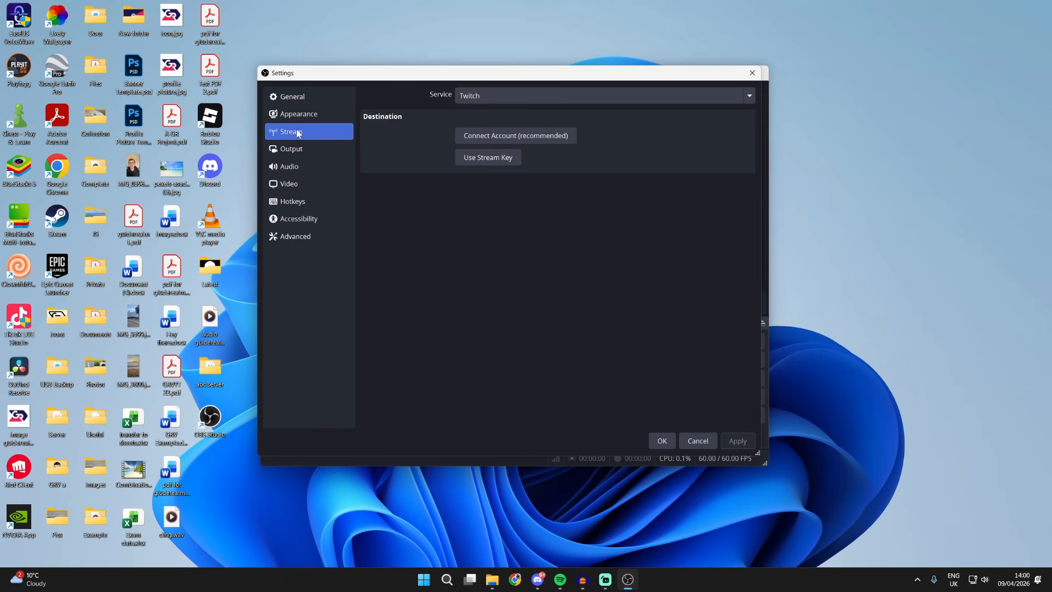
left_click(318, 152)
left_click(504, 97)
left_click(474, 113)
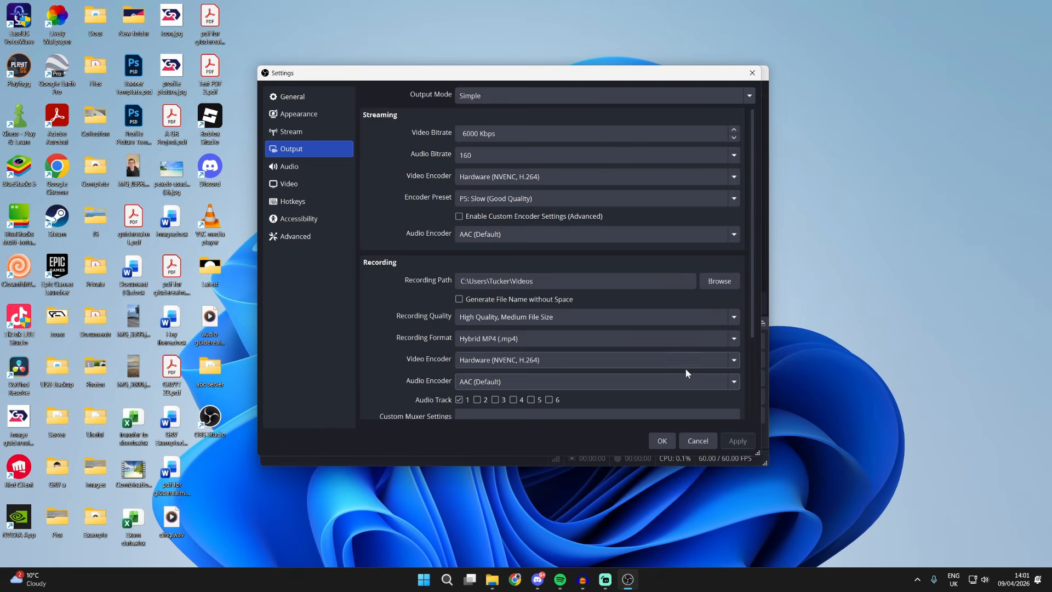
left_click(664, 442)
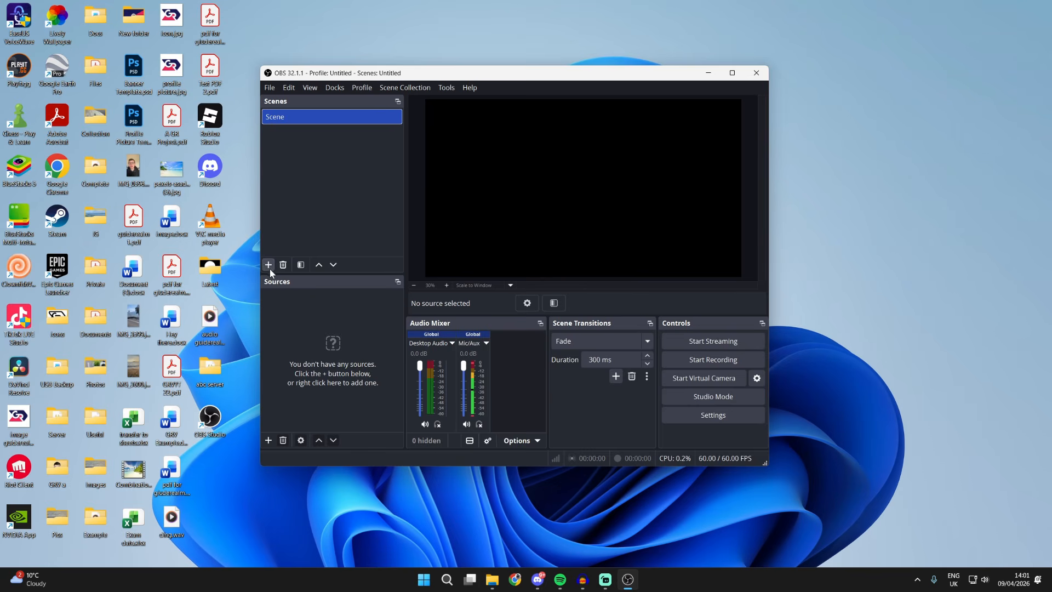
- Add a Display Capture source that captures the primary monitor, VG27A: 2560x1440 @ 0,0
left_click(268, 441)
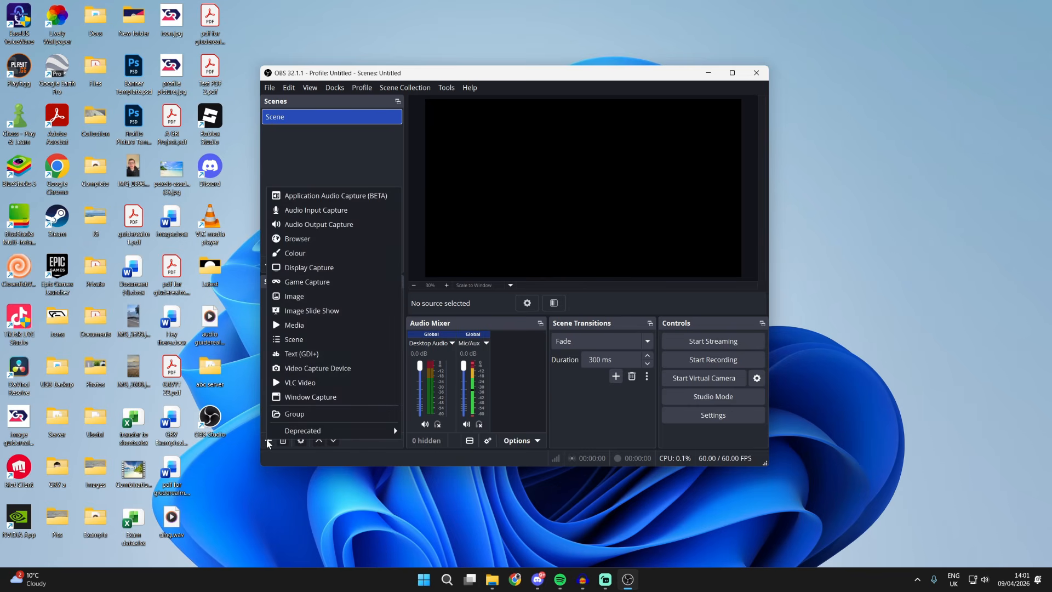
left_click(331, 269)
left_click(535, 334)
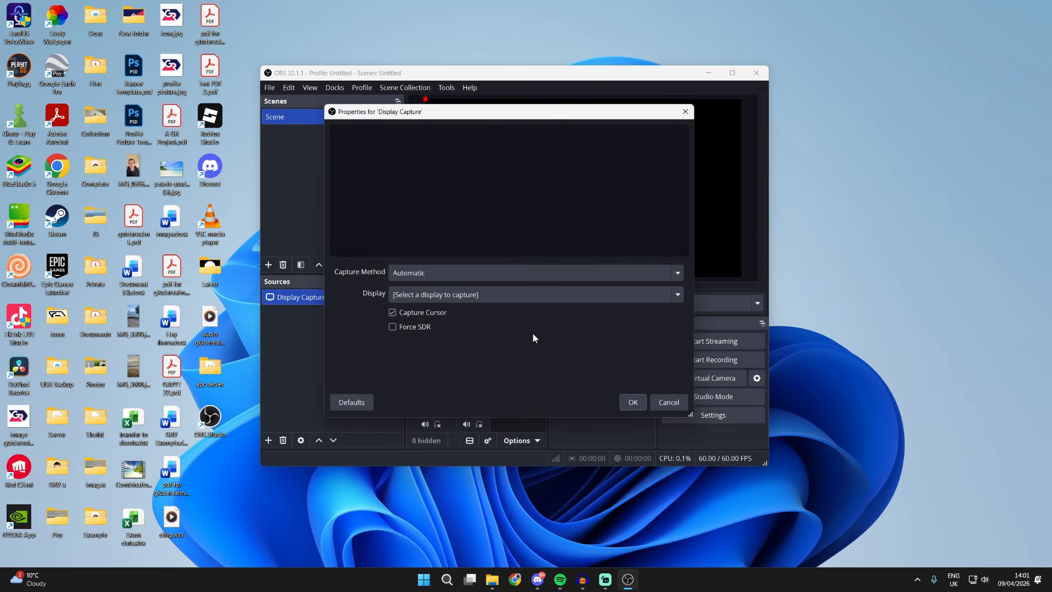
left_click(453, 296)
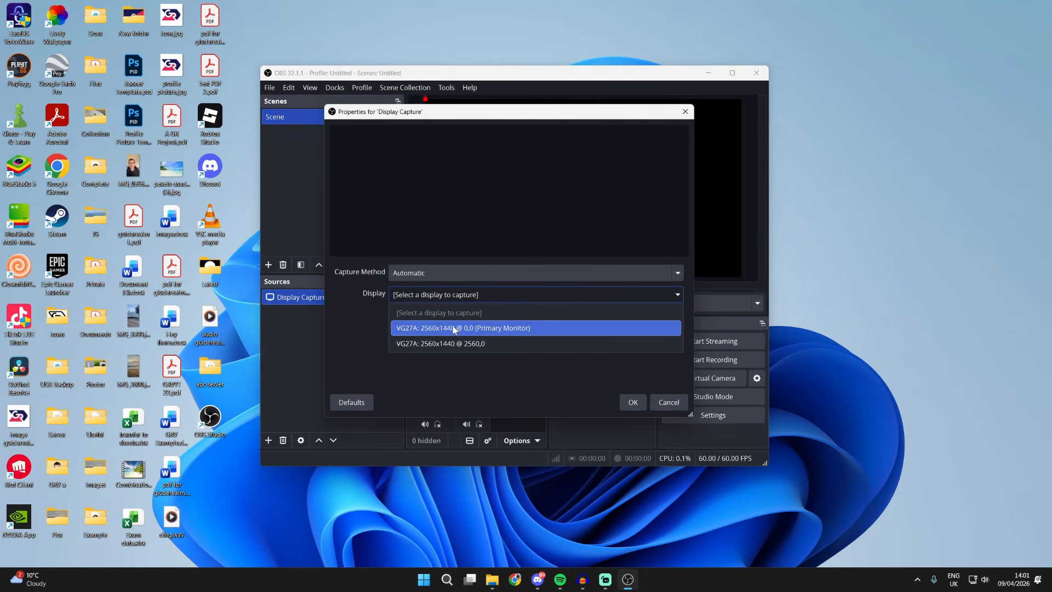
left_click(527, 328)
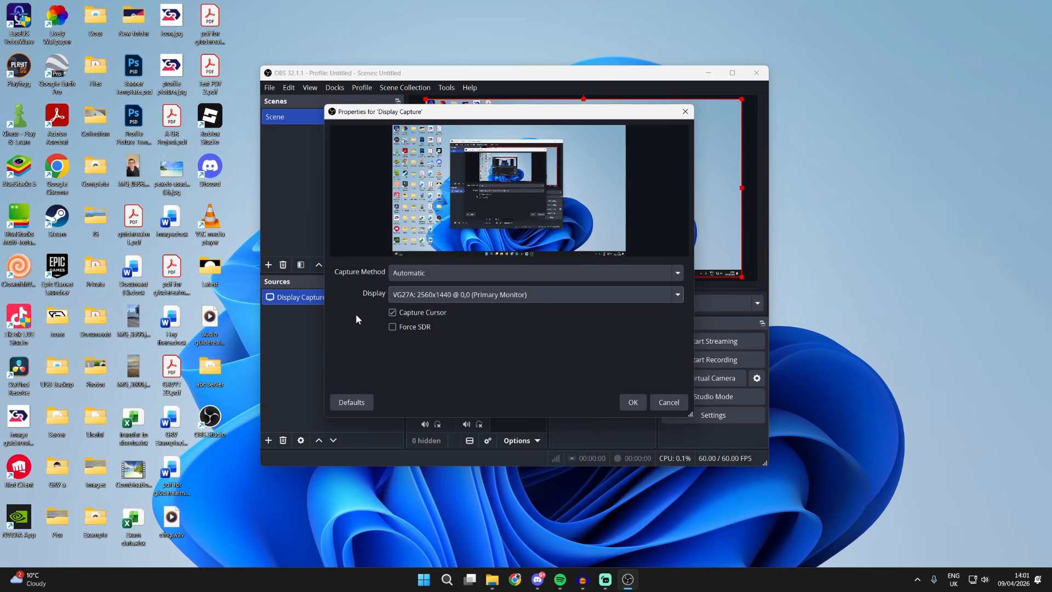
left_click(634, 403)
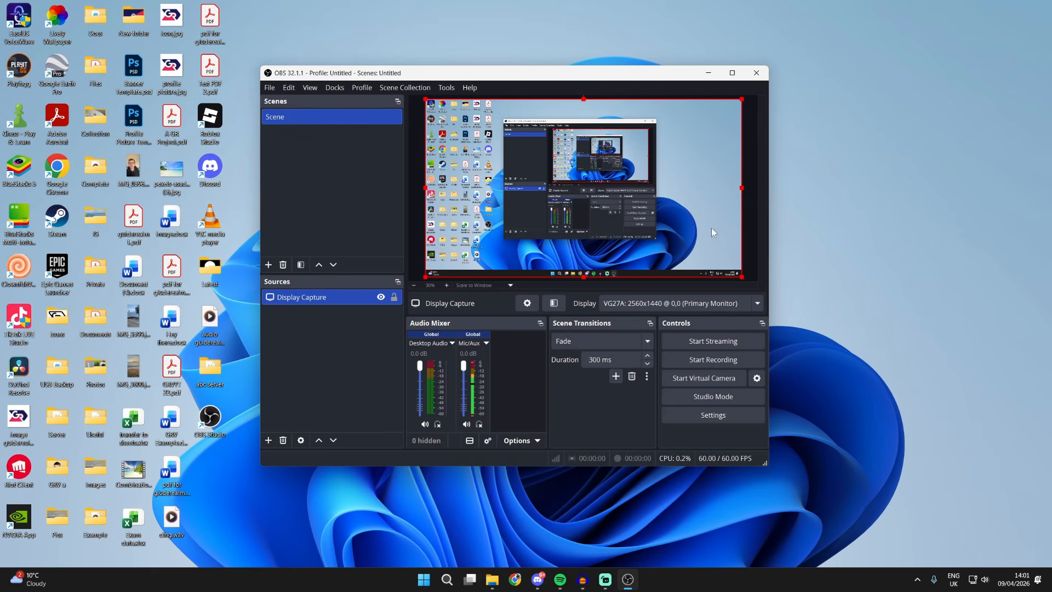
- Lower the Desktop Audio volume in the audio mixer to about -14.1 dB
left_click(752, 242)
left_click(662, 202)
left_click_drag(421, 372, 419, 389)
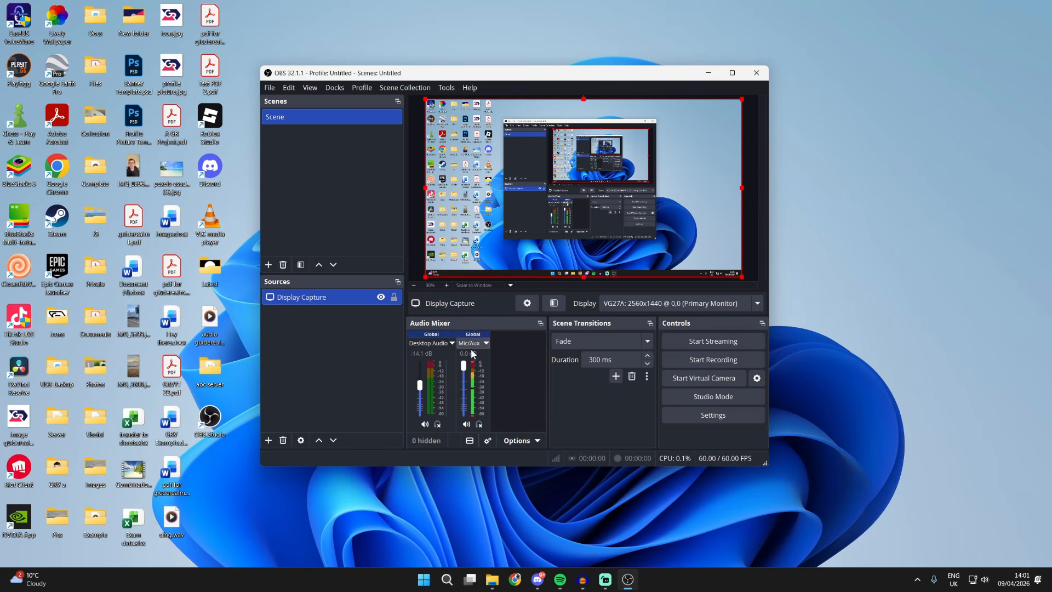